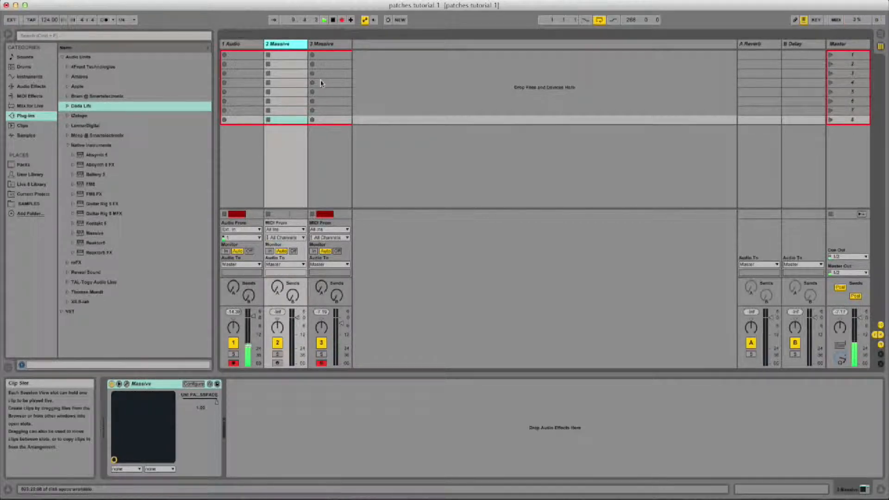
# Disarm track 3 and open the Massive plug-in's editor on track 2.
pyautogui.click(325, 365)
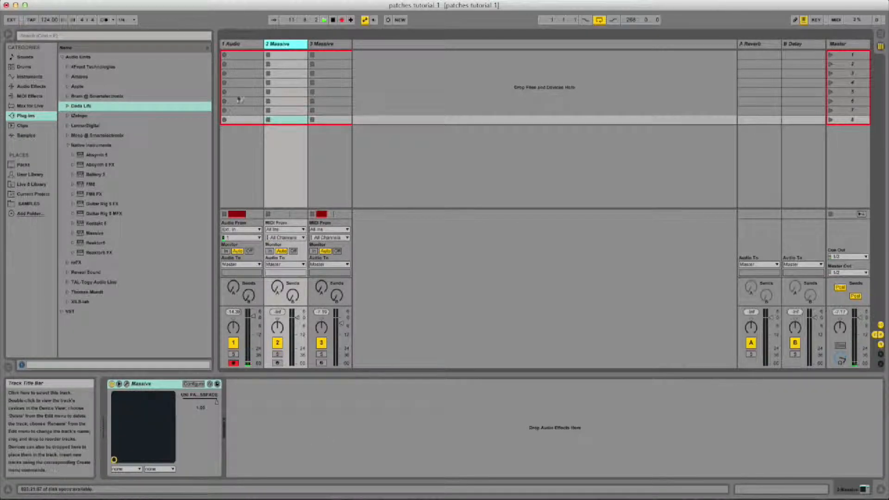
pyautogui.click(139, 233)
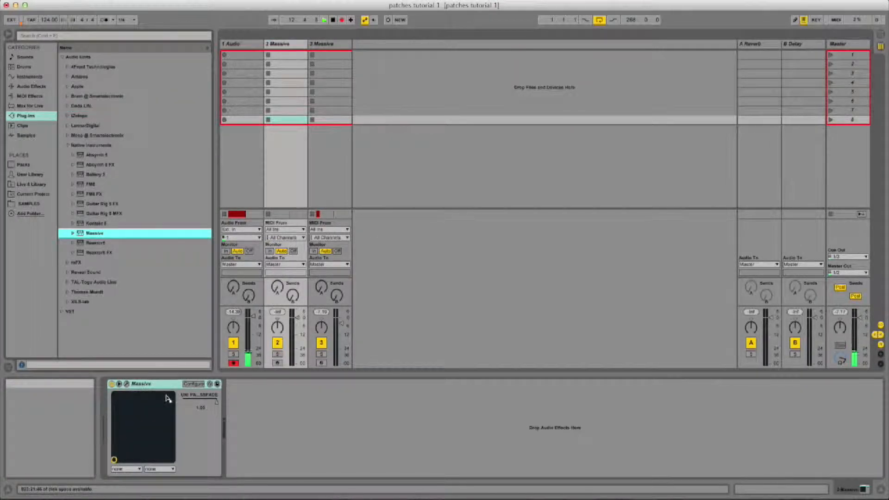
pyautogui.click(127, 384)
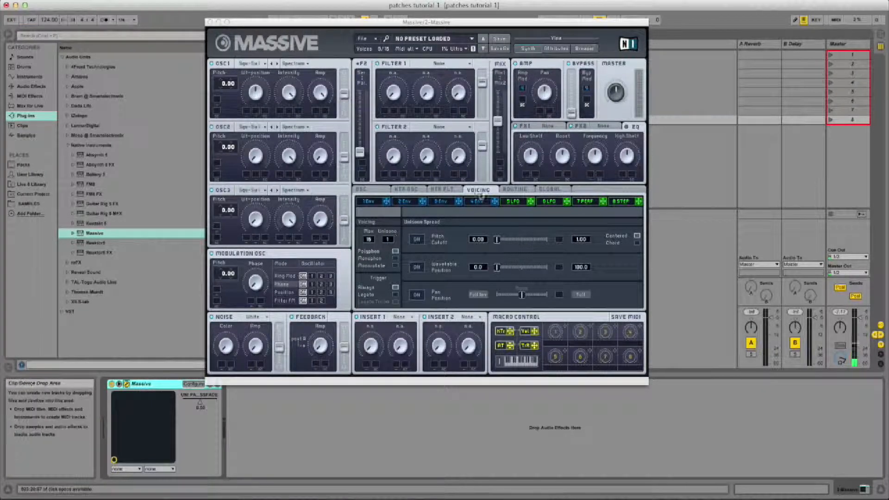
# Configure the voicing with 16 unison voices, Monophon mode, and the Pan Position spread enabled at its maximum.
pyautogui.click(389, 239)
pyautogui.moveTo(390, 238); pyautogui.dragTo(394, 202)
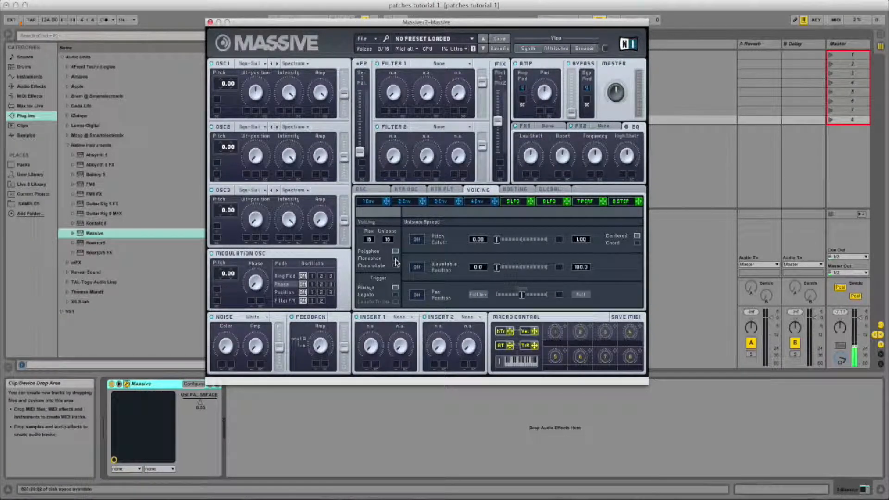
pyautogui.click(396, 259)
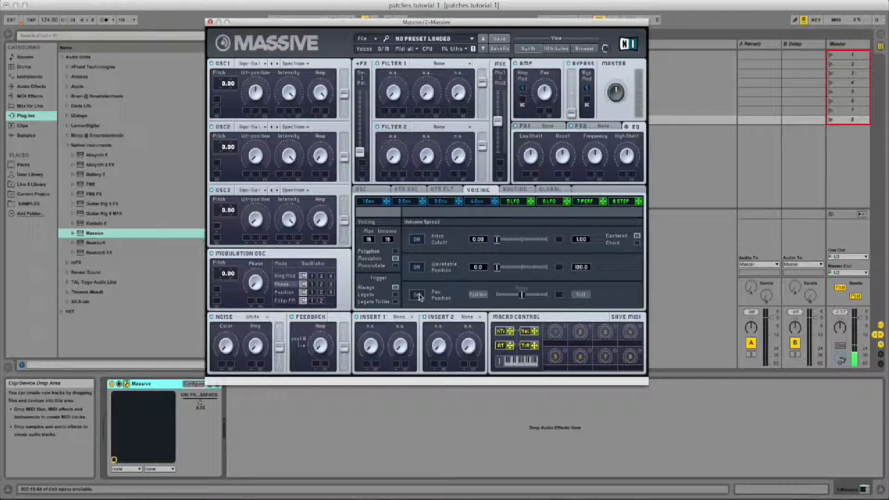
pyautogui.click(417, 295)
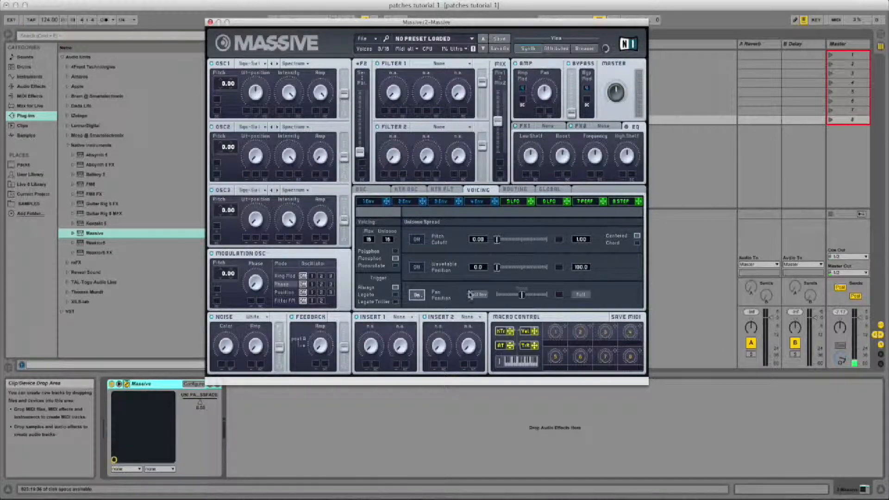
pyautogui.moveTo(522, 299); pyautogui.dragTo(561, 296)
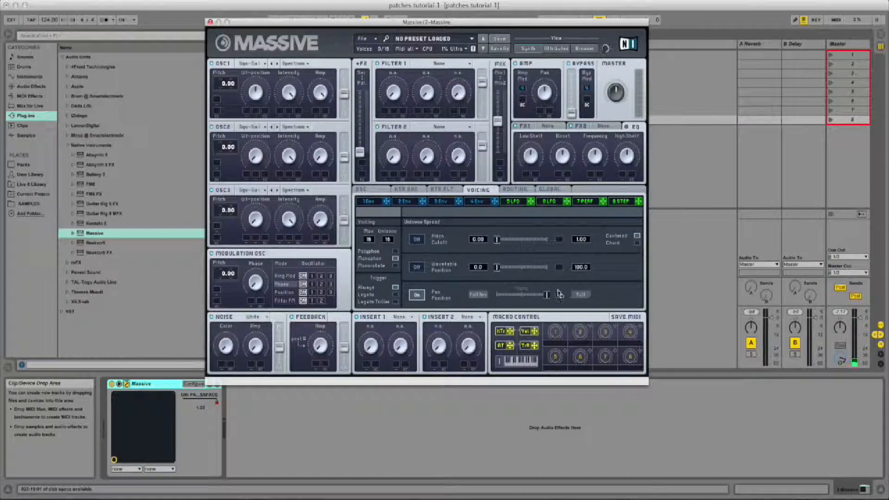
# Set OSC1 to the Sin-Square wavetable with its Wt-position and Intensity at zero.
pyautogui.click(265, 66)
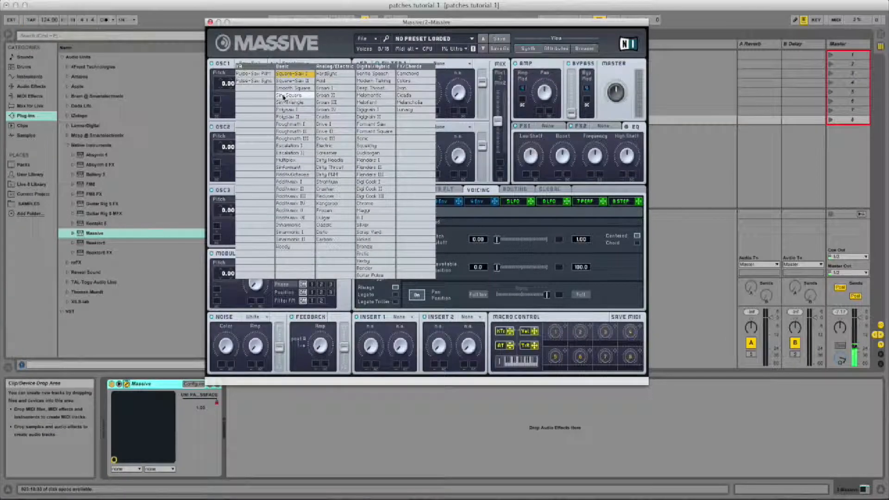
pyautogui.click(283, 97)
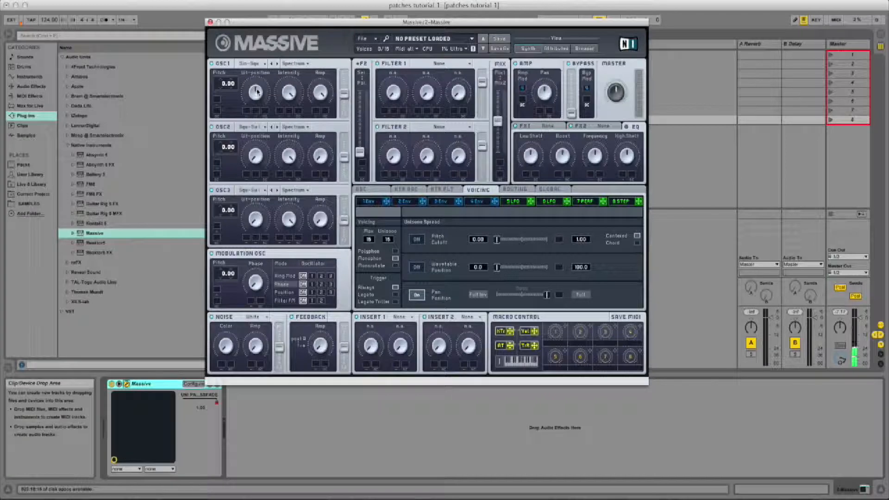
pyautogui.click(258, 92)
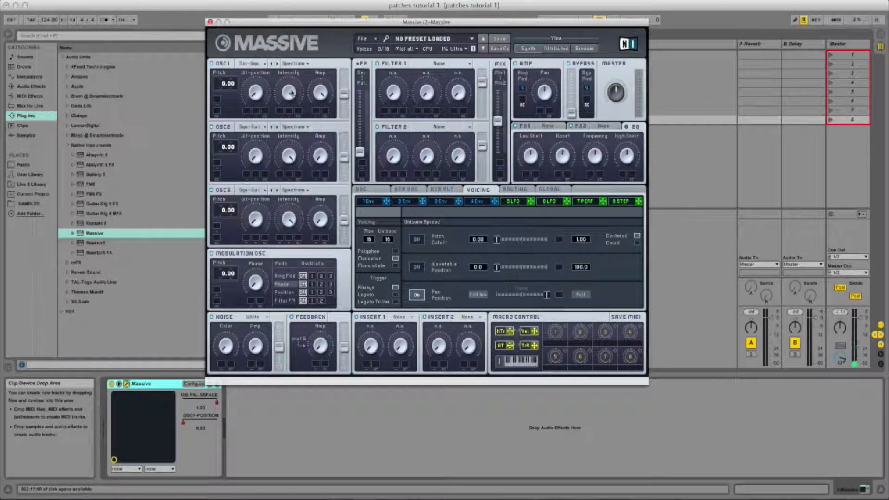
pyautogui.click(291, 92)
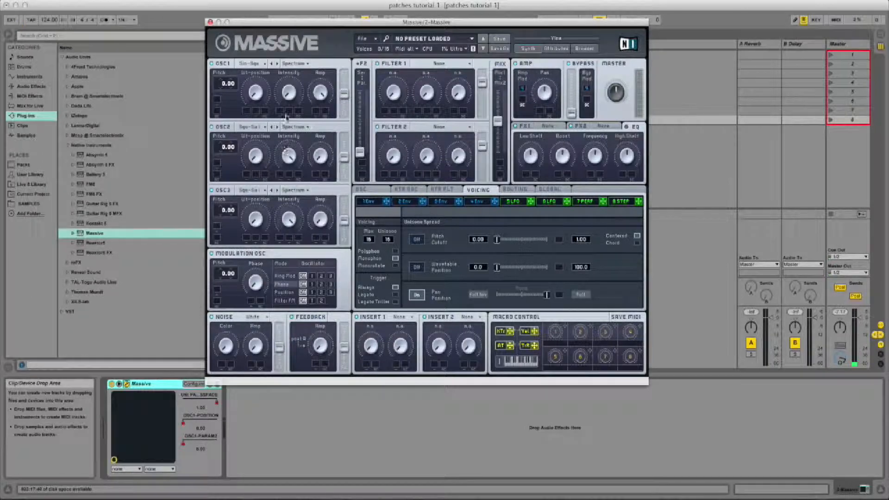
# Lower OSC1's Amp to about 0.6, route it fully to Filter 1, and set its pitch to -12.00.
pyautogui.click(327, 95)
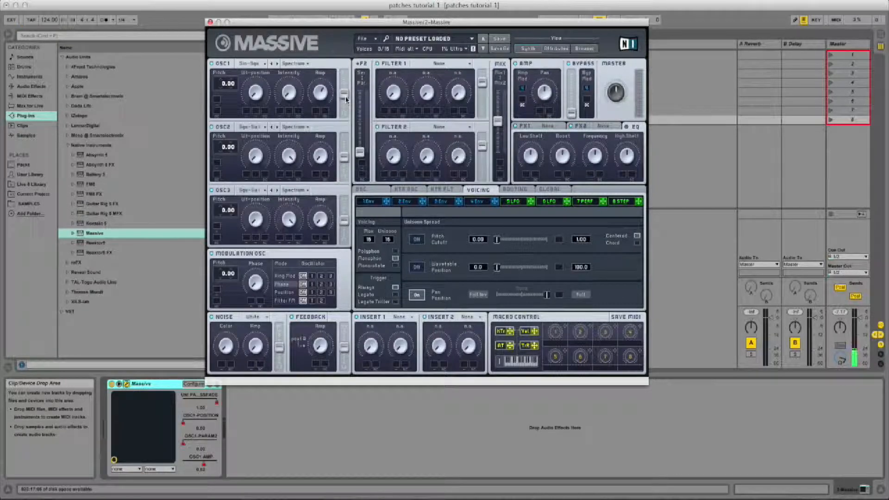
pyautogui.moveTo(345, 99); pyautogui.dragTo(345, 75)
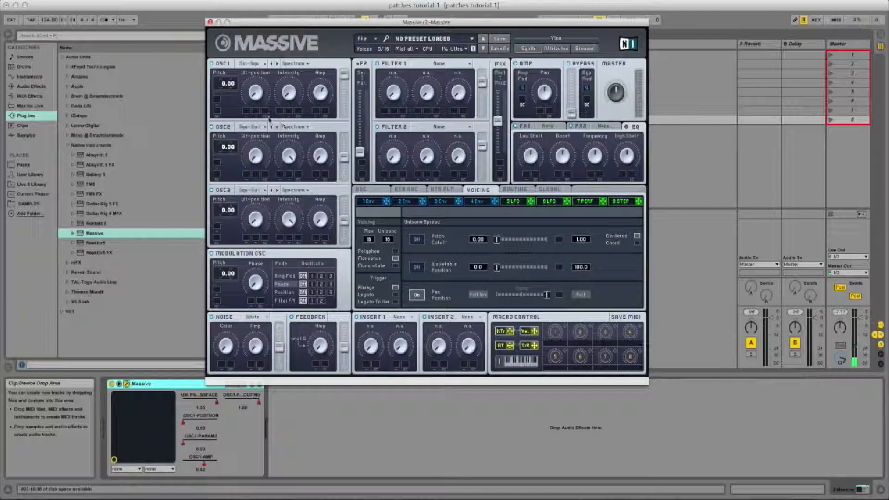
pyautogui.moveTo(224, 85); pyautogui.dragTo(224, 95)
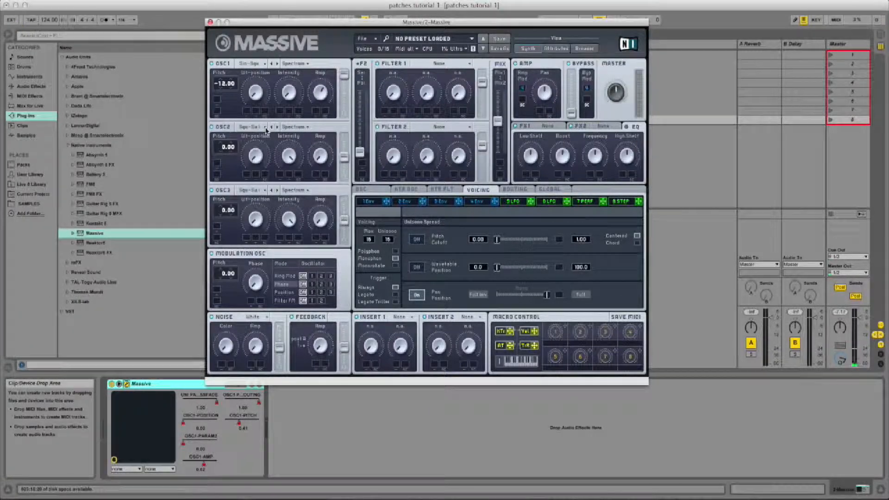
# Set OSC2 to the Modern Talking wavetable with its Wt-position at maximum.
pyautogui.moveTo(311, 22); pyautogui.dragTo(250, 43)
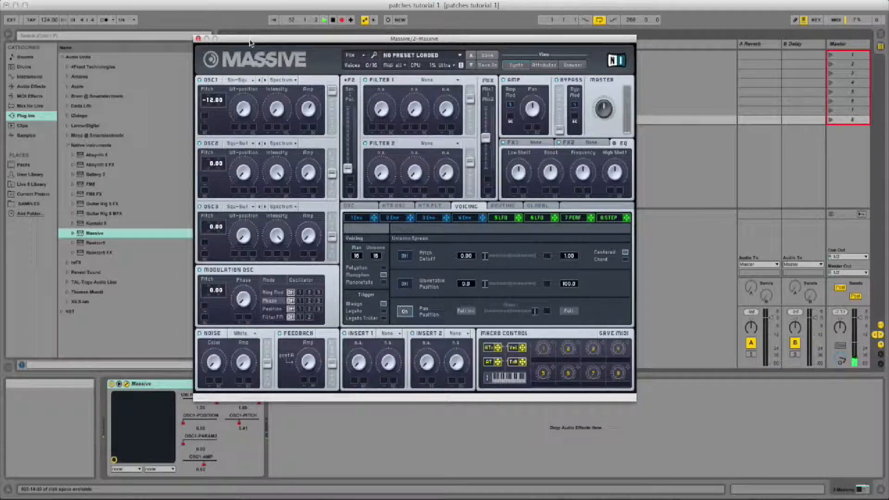
pyautogui.click(254, 144)
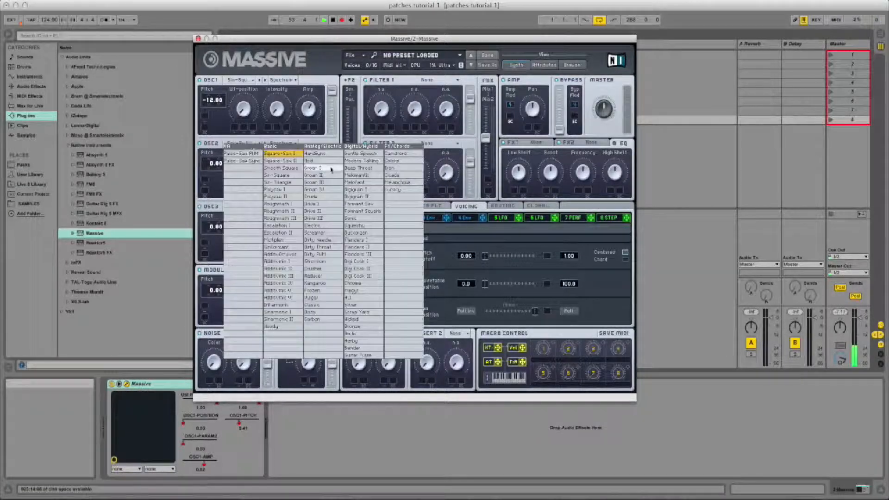
pyautogui.click(354, 162)
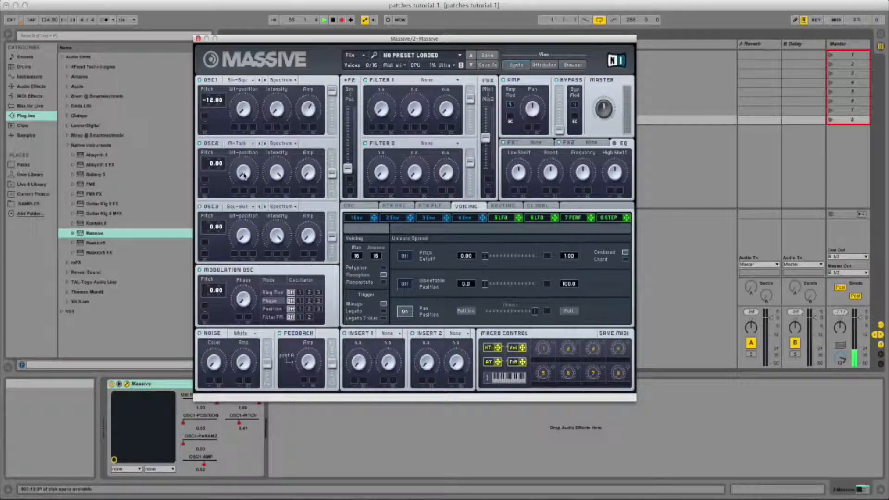
pyautogui.moveTo(244, 174); pyautogui.dragTo(253, 54)
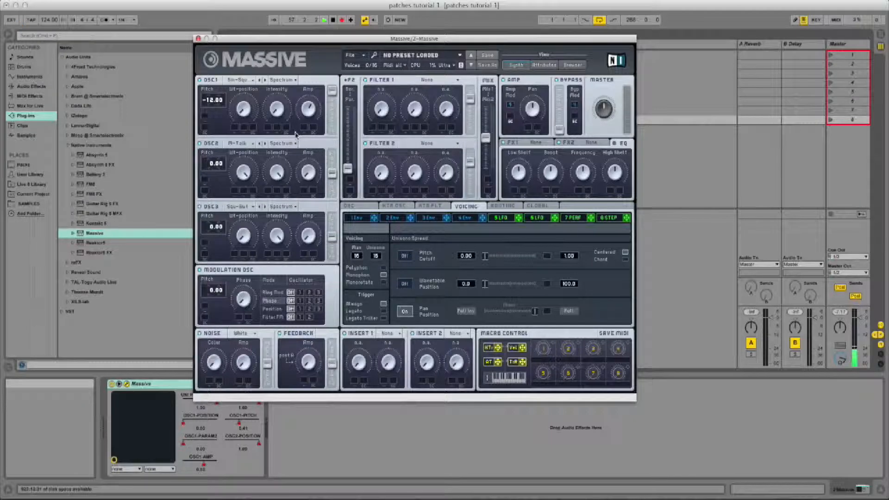
# Raise OSC2's Amp to about 0.4 and route the oscillator fully to Filter 1.
pyautogui.click(310, 178)
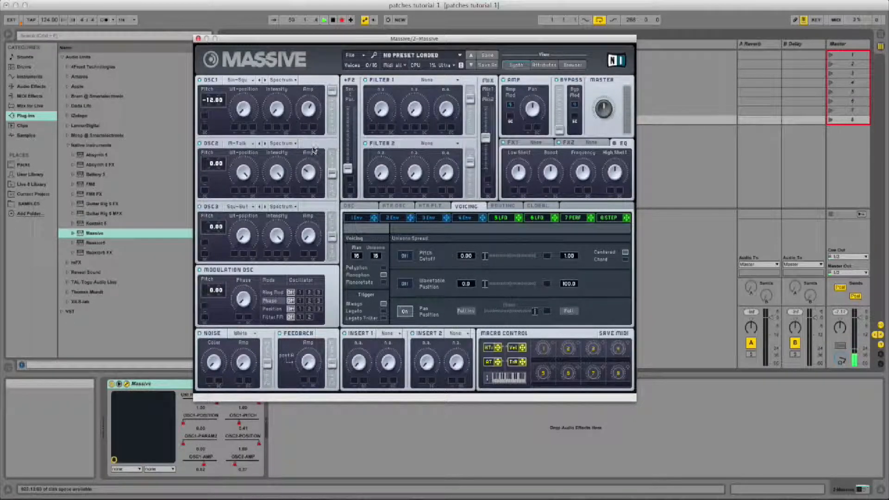
pyautogui.moveTo(314, 144); pyautogui.dragTo(314, 140)
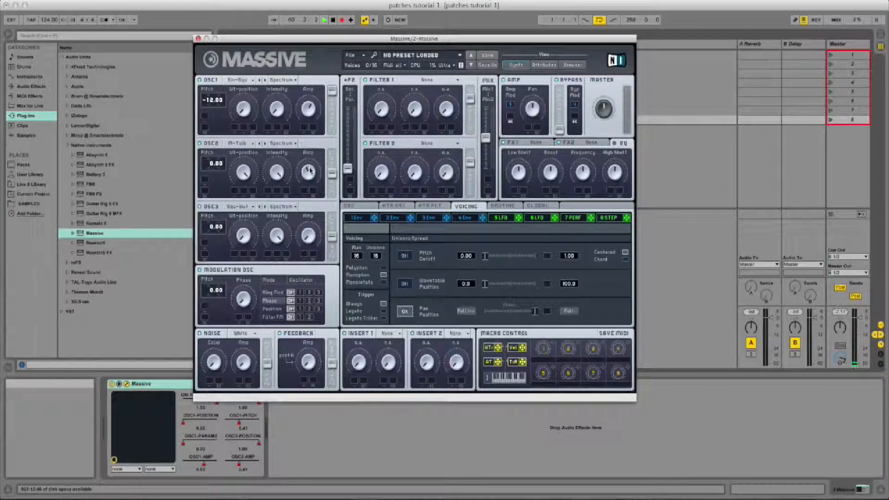
pyautogui.moveTo(331, 177); pyautogui.dragTo(336, 121)
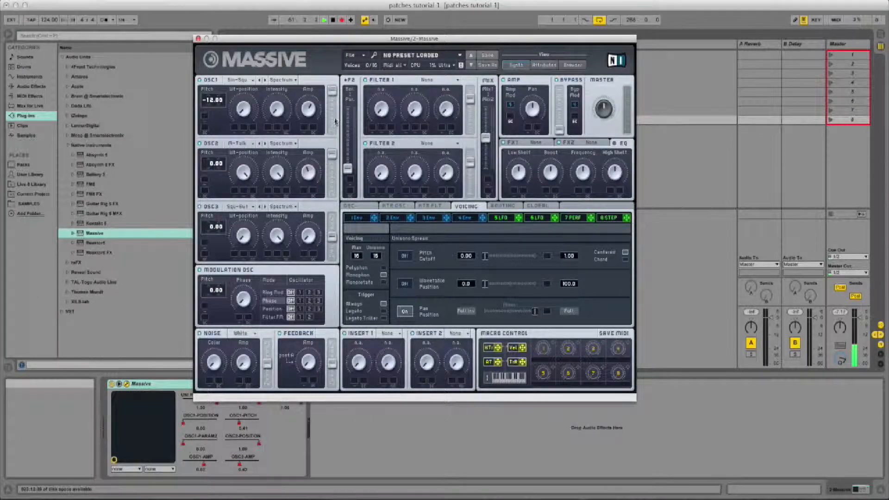
# Set OSC3 to the Deep Throat wavetable with Wt-position and Amp at maximum, routed fully to Filter 1.
pyautogui.click(252, 208)
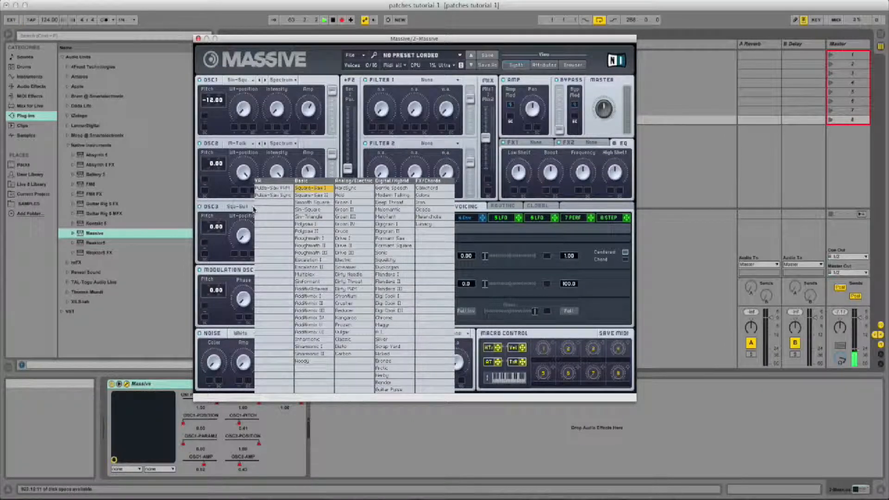
pyautogui.click(377, 203)
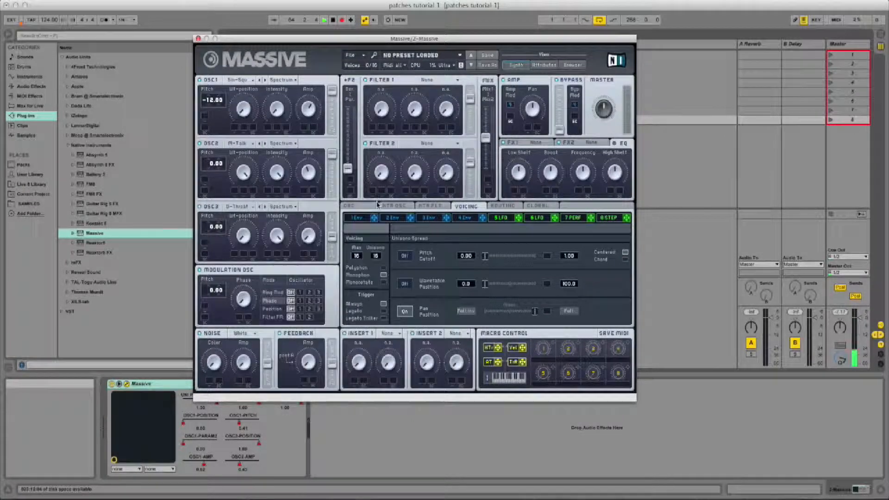
pyautogui.click(244, 238)
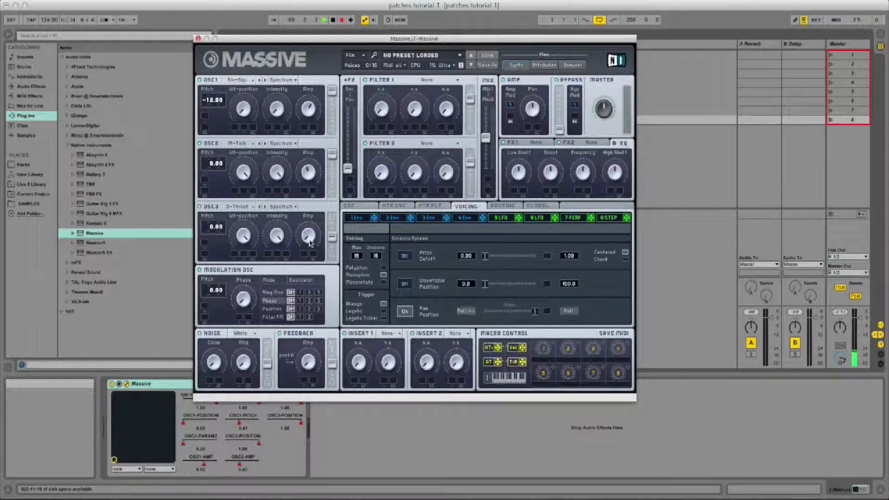
pyautogui.click(309, 237)
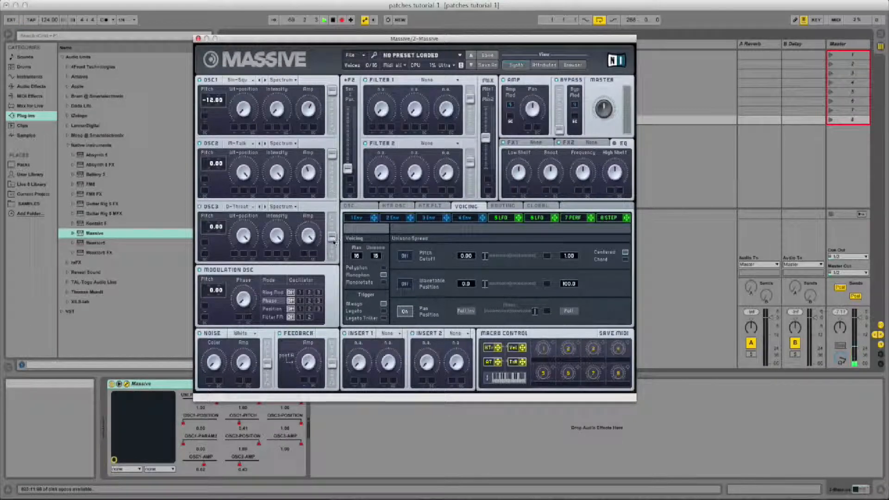
pyautogui.moveTo(333, 237); pyautogui.dragTo(335, 194)
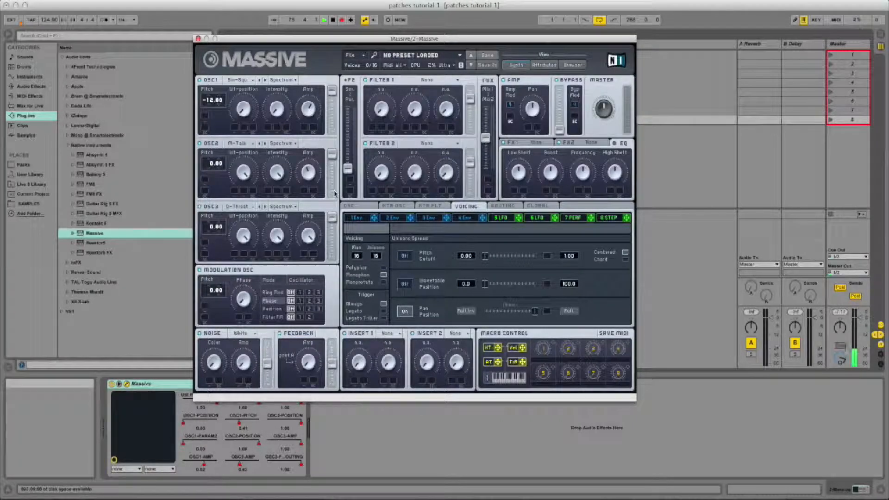
# Set Filter 1 to Lowpass 4 with the Cutoff near its midpoint and the Resonance raised to about one third.
pyautogui.click(457, 80)
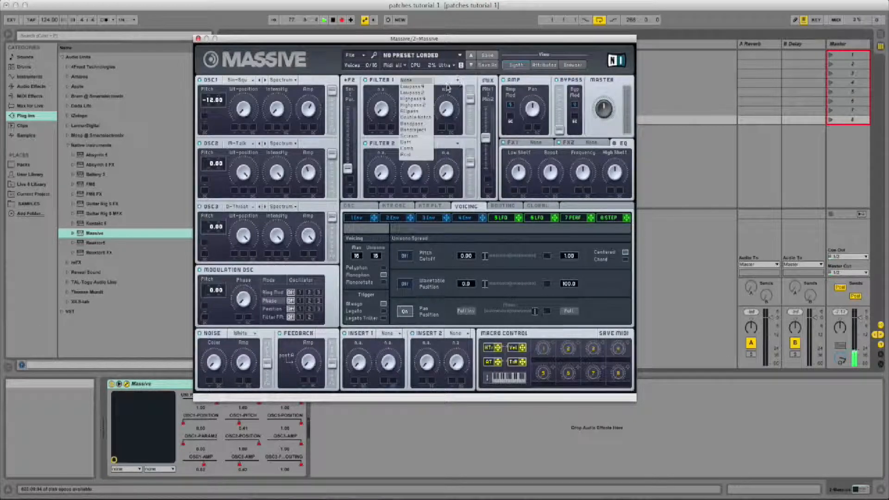
pyautogui.click(426, 87)
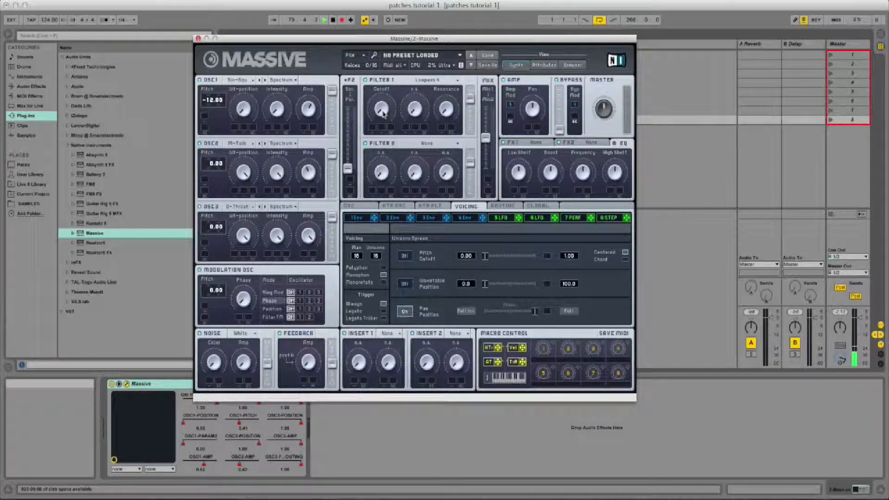
pyautogui.click(383, 113)
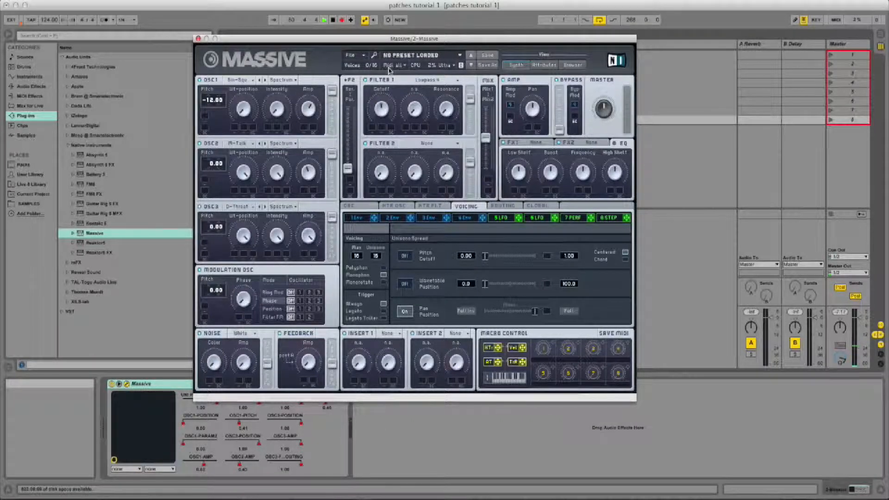
pyautogui.moveTo(447, 112); pyautogui.dragTo(451, 82)
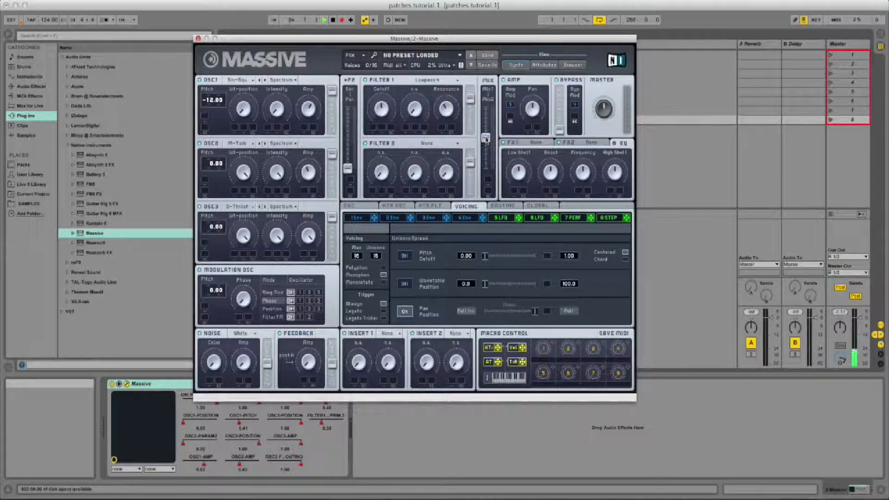
# Move the filter mix fully to Mix1 and raise Filter 1's output level to maximum.
pyautogui.moveTo(486, 139); pyautogui.dragTo(487, 137)
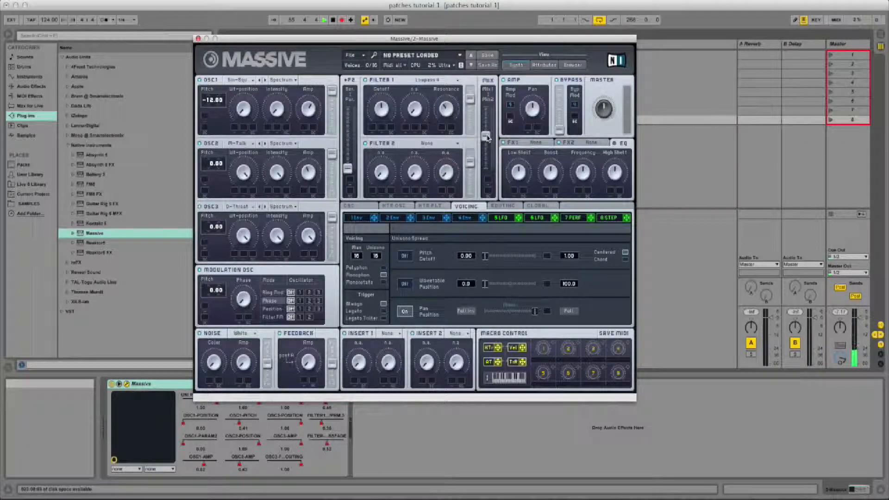
pyautogui.moveTo(489, 137); pyautogui.dragTo(471, 91)
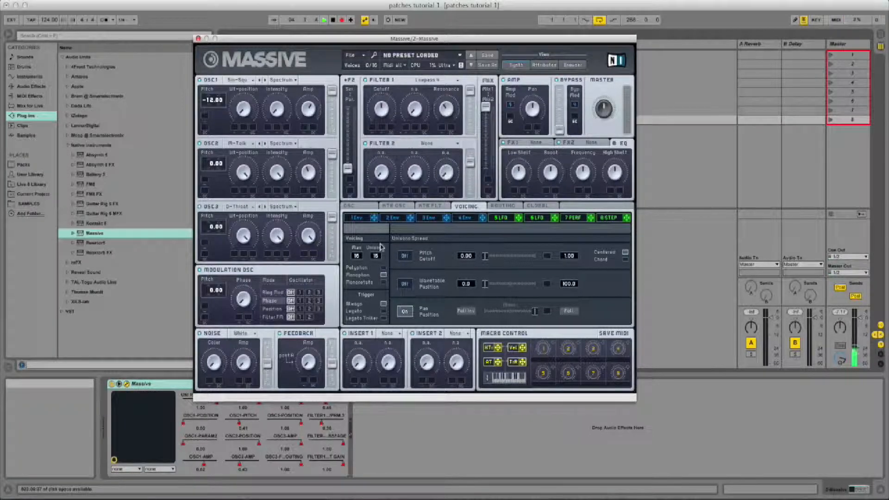
# Assign Envelope 1 to modulate the Wt-position of both OSC2 and OSC3.
pyautogui.click(359, 219)
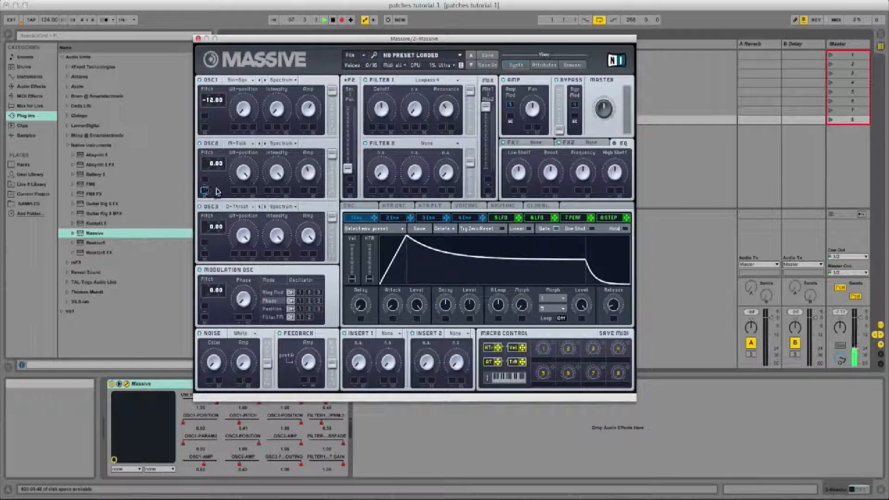
pyautogui.moveTo(374, 218); pyautogui.dragTo(235, 191)
pyautogui.moveTo(411, 218); pyautogui.dragTo(234, 255)
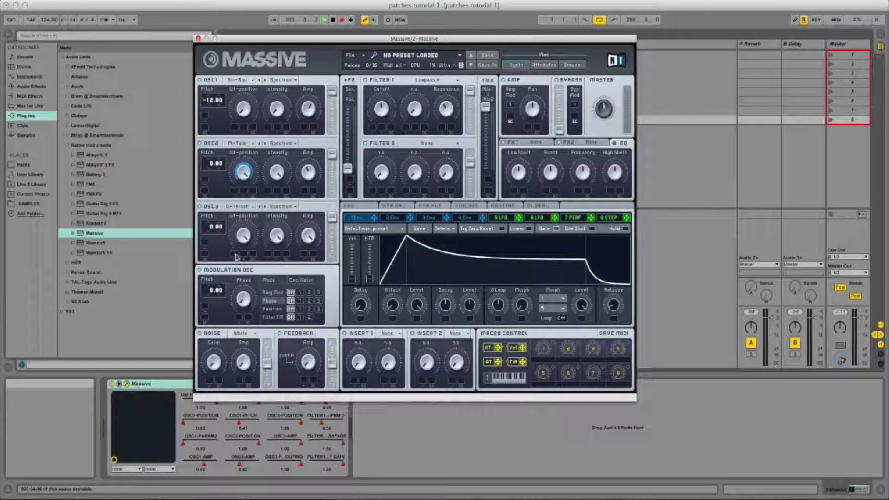
pyautogui.moveTo(236, 264); pyautogui.dragTo(239, 318)
pyautogui.moveTo(374, 220); pyautogui.dragTo(239, 253)
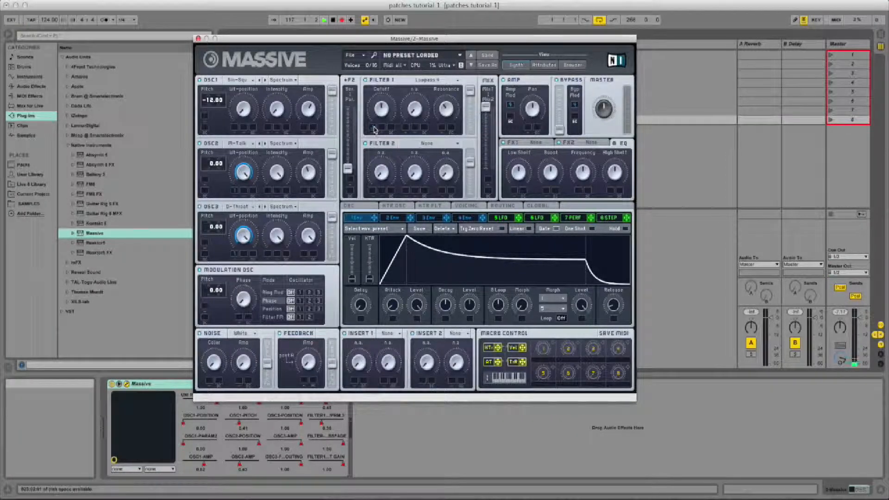
# Assign Envelope 1 to Filter 1's Cutoff with a positive amount, and reshape the envelope with longer Attack, lower Decay level and shorter Release.
pyautogui.moveTo(373, 128); pyautogui.dragTo(375, 96)
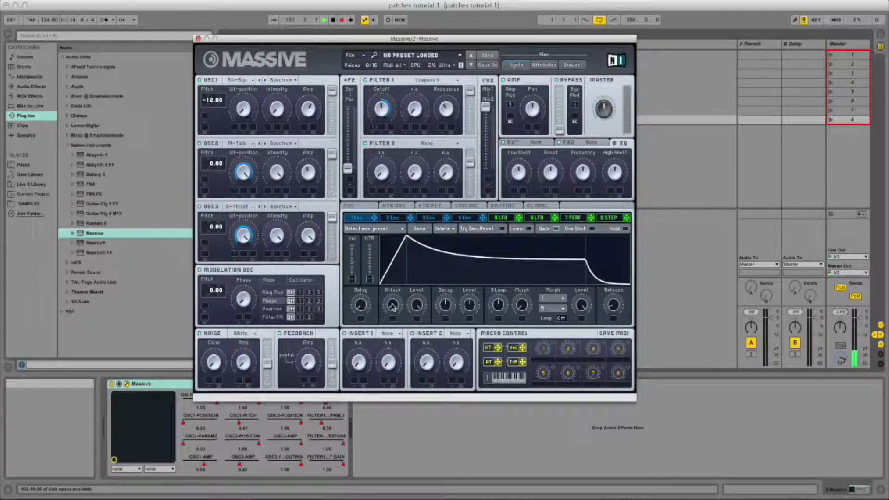
pyautogui.moveTo(390, 312); pyautogui.dragTo(393, 301)
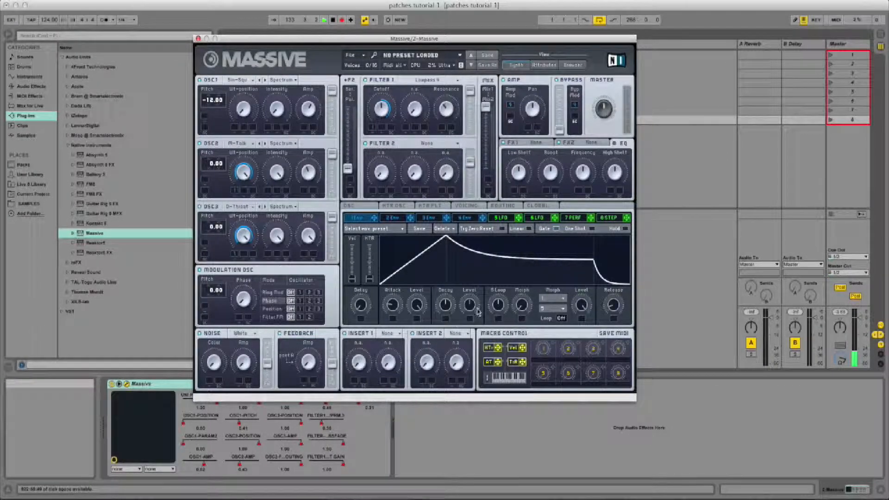
pyautogui.moveTo(473, 306); pyautogui.dragTo(469, 317)
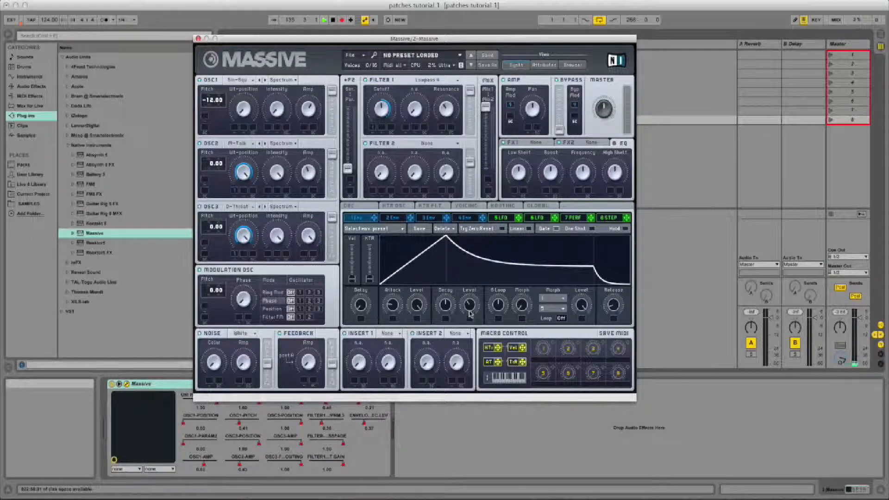
pyautogui.moveTo(618, 305); pyautogui.dragTo(612, 327)
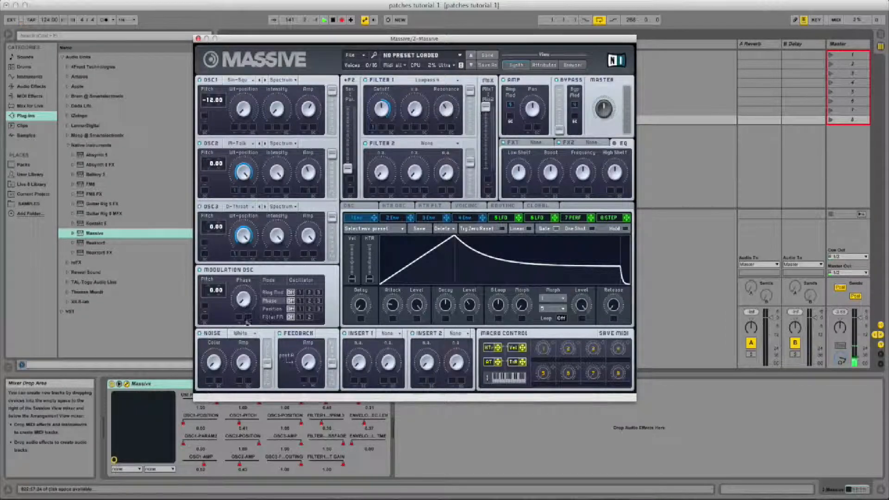
# Set up the White noise source with Color at maximum, full routing to Filter 1 and Amp at about one quarter.
pyautogui.click(213, 363)
pyautogui.click(253, 334)
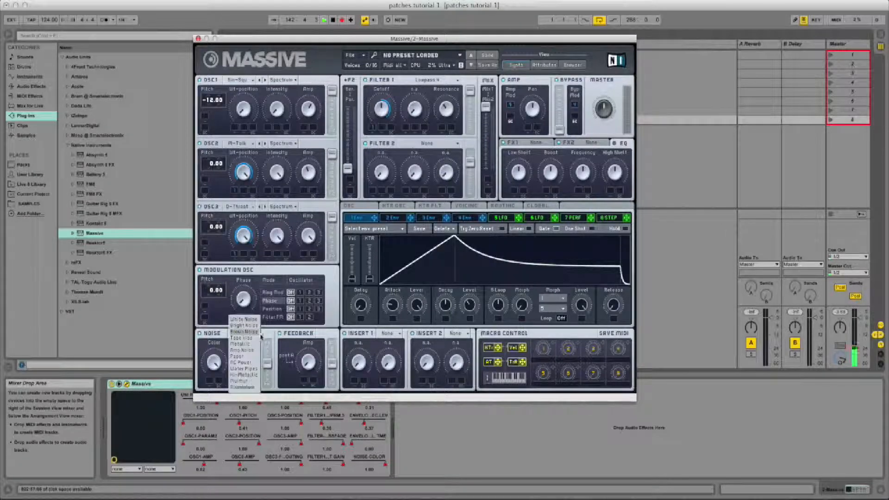
pyautogui.click(269, 338)
pyautogui.moveTo(269, 365); pyautogui.dragTo(245, 347)
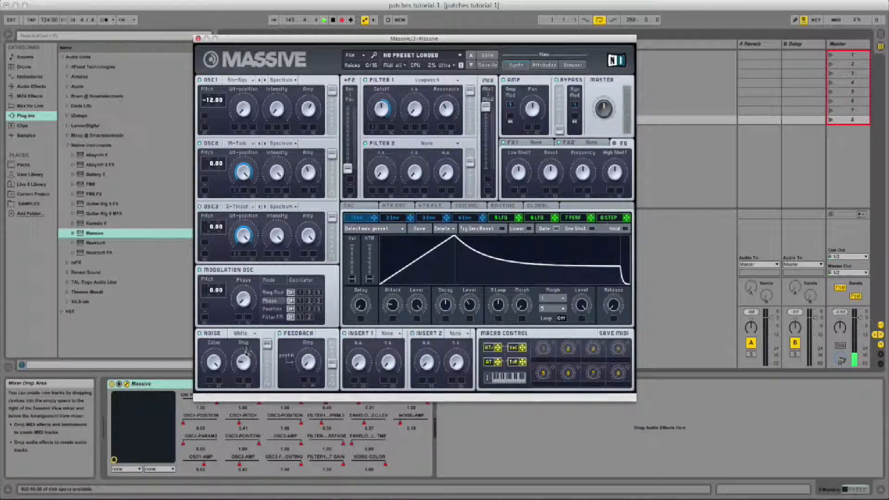
pyautogui.moveTo(245, 358); pyautogui.dragTo(245, 354)
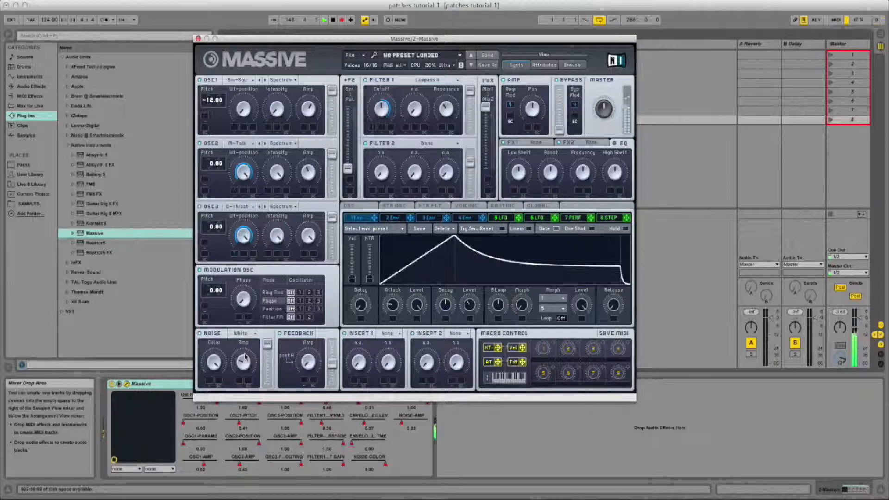
pyautogui.moveTo(245, 357); pyautogui.dragTo(247, 352)
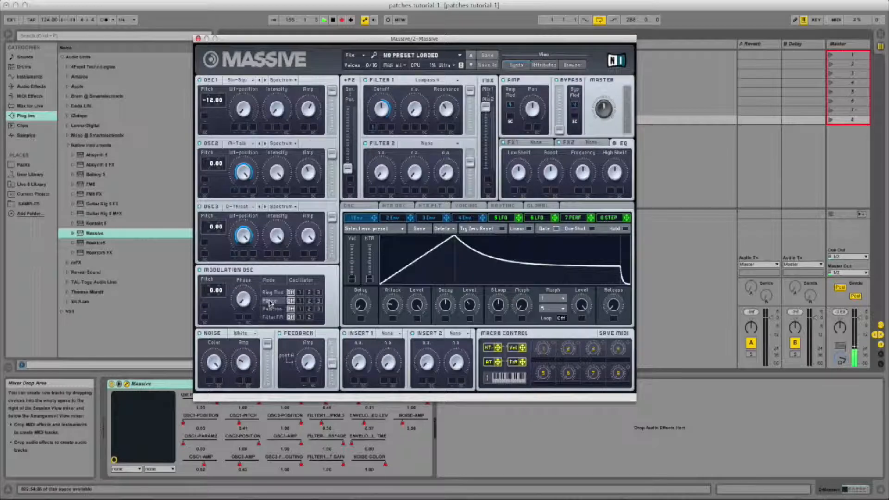
# Apply the Modulation OSC's Phase mode to OSC3 and raise the Phase amount to about one quarter.
pyautogui.click(319, 301)
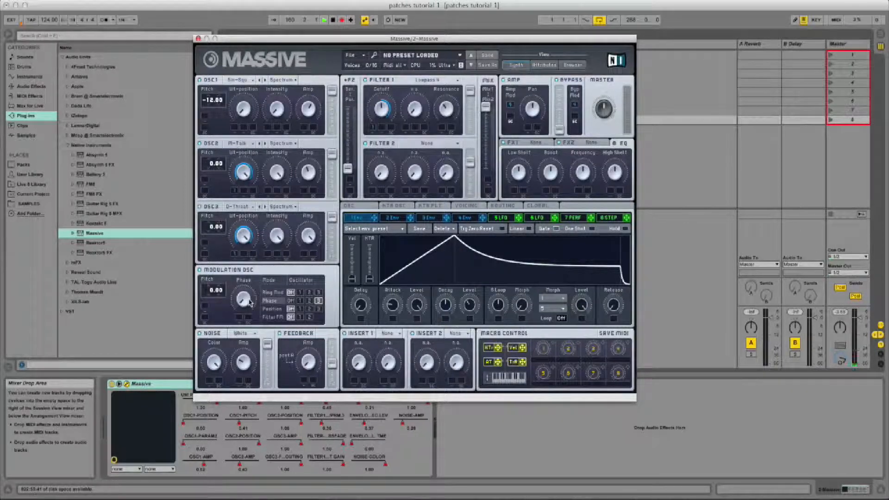
pyautogui.moveTo(250, 303); pyautogui.dragTo(248, 288)
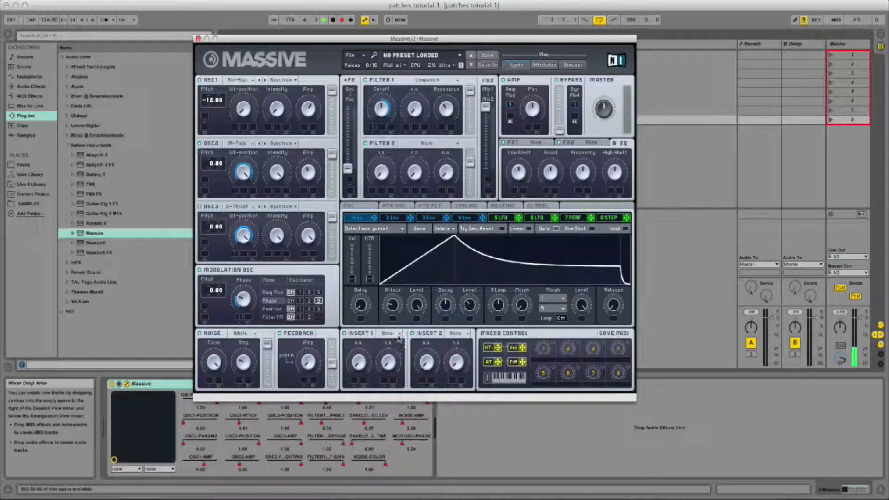
# Load the Bitcrusher in Insert 1 with Dry/Wet at about one third and Crush near its midpoint.
pyautogui.click(394, 334)
pyautogui.click(399, 352)
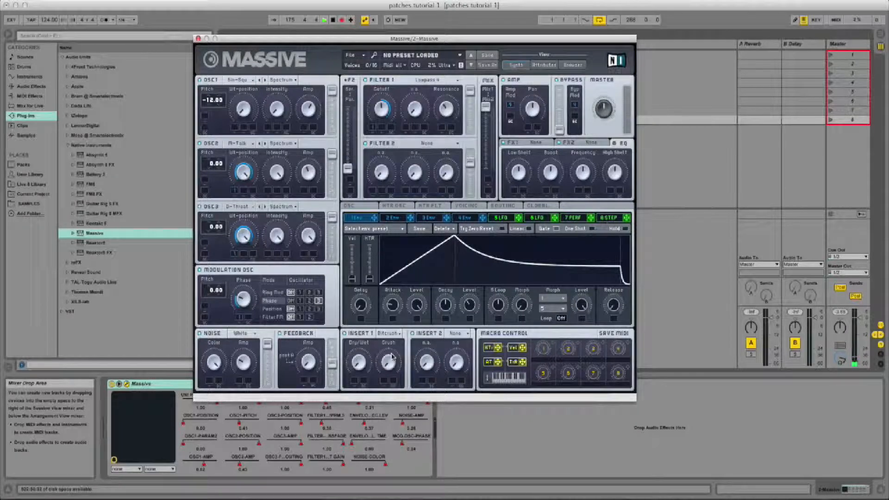
pyautogui.moveTo(365, 360); pyautogui.dragTo(365, 337)
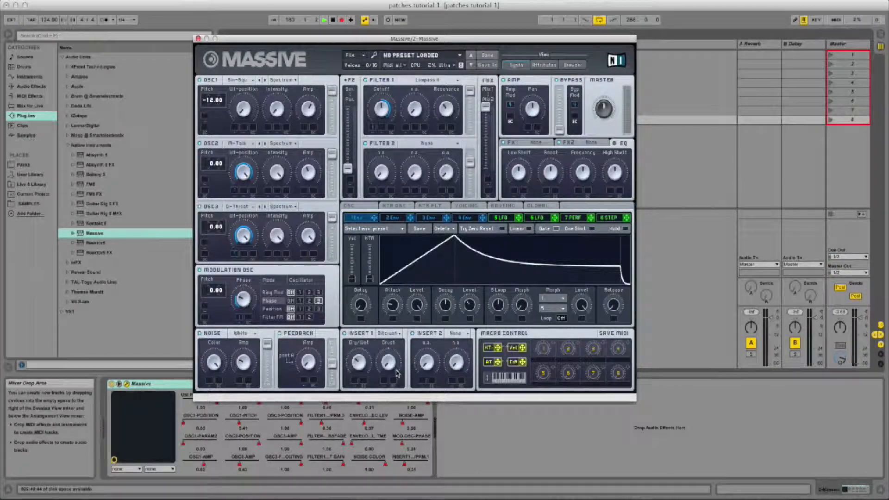
pyautogui.moveTo(393, 362); pyautogui.dragTo(393, 340)
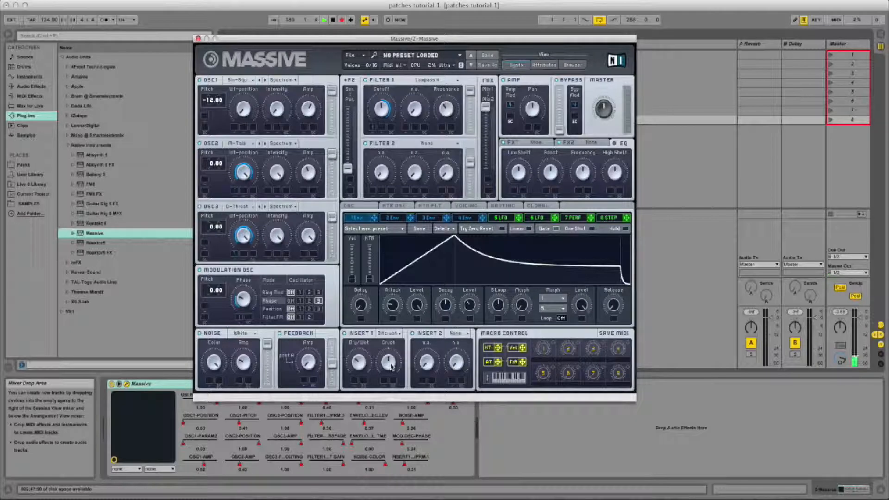
# Load the Parabolic Shaper in Insert 2 with Dry/Wet slightly above half and Drive near its midpoint.
pyautogui.click(465, 333)
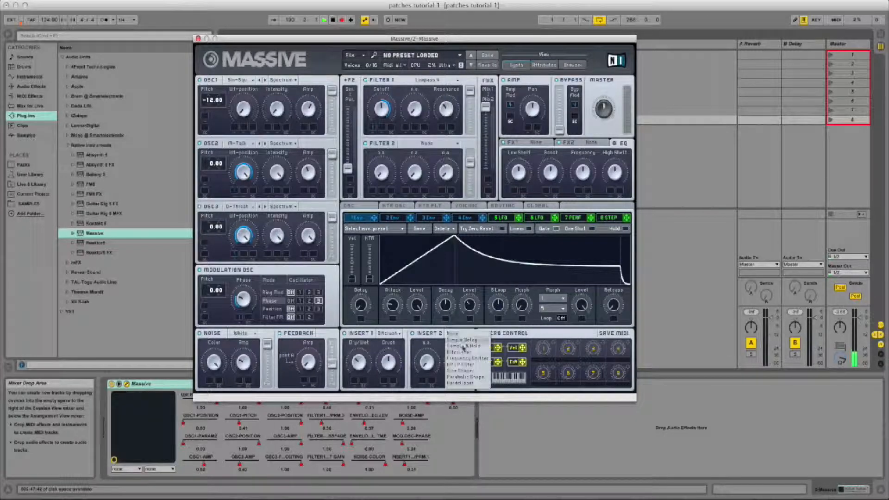
pyautogui.click(465, 378)
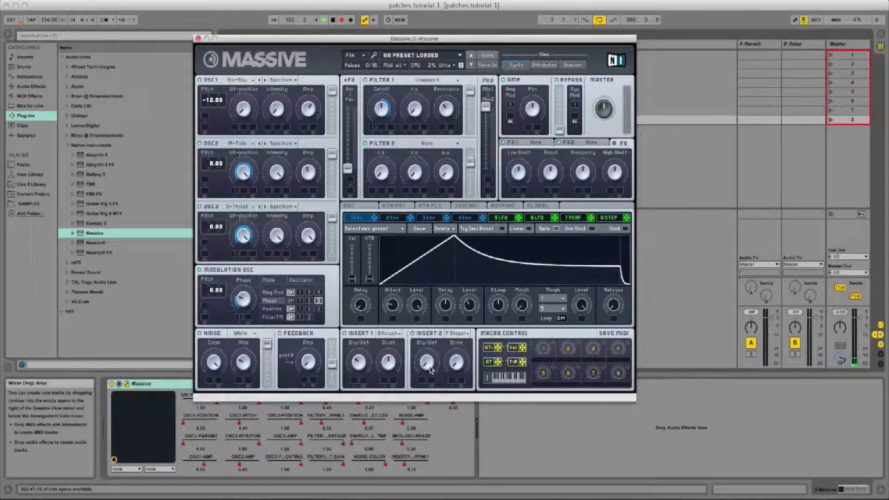
pyautogui.click(429, 364)
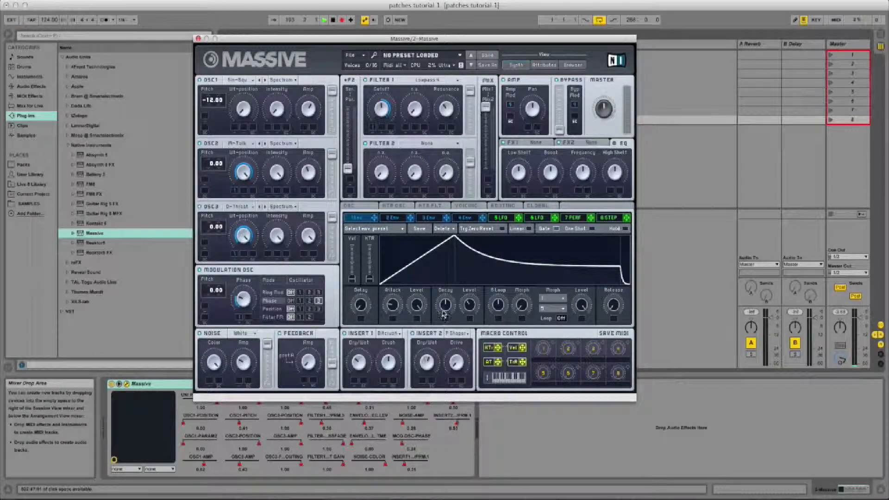
pyautogui.click(457, 362)
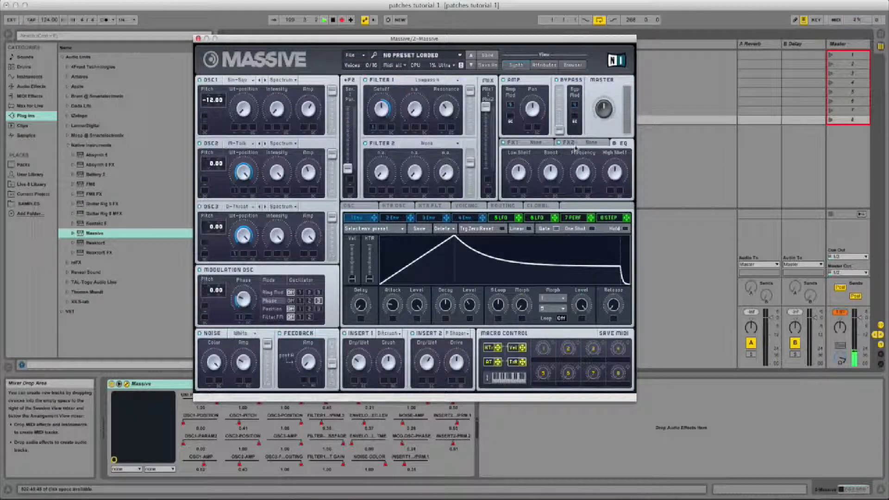
# Lower the master volume slightly and load Classic Tube in FX1 with Drive at about one third.
pyautogui.click(602, 114)
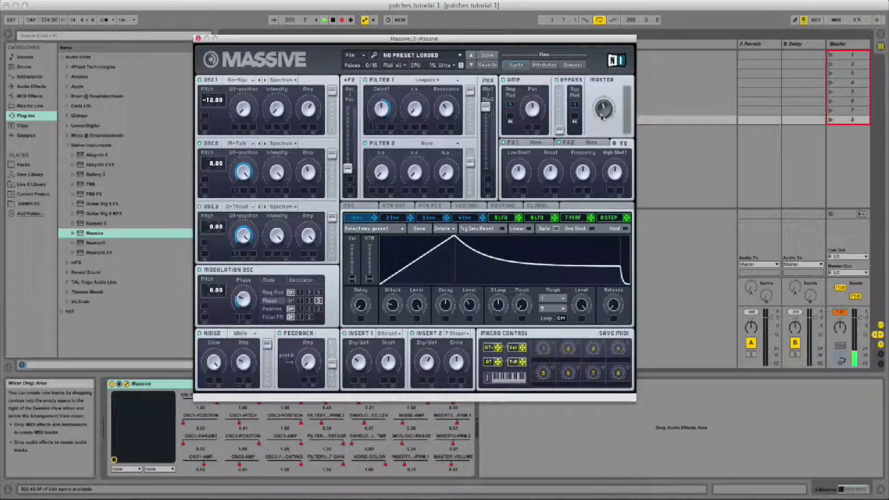
pyautogui.moveTo(601, 119); pyautogui.dragTo(599, 122)
pyautogui.click(536, 143)
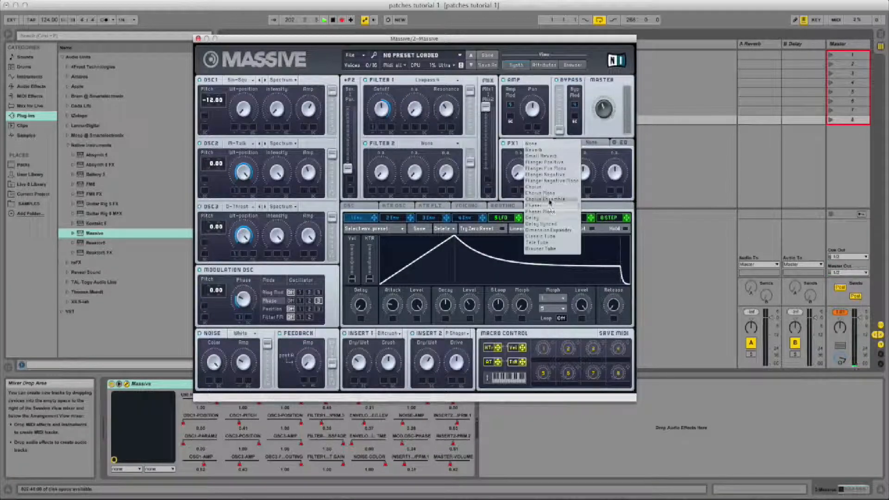
pyautogui.click(545, 236)
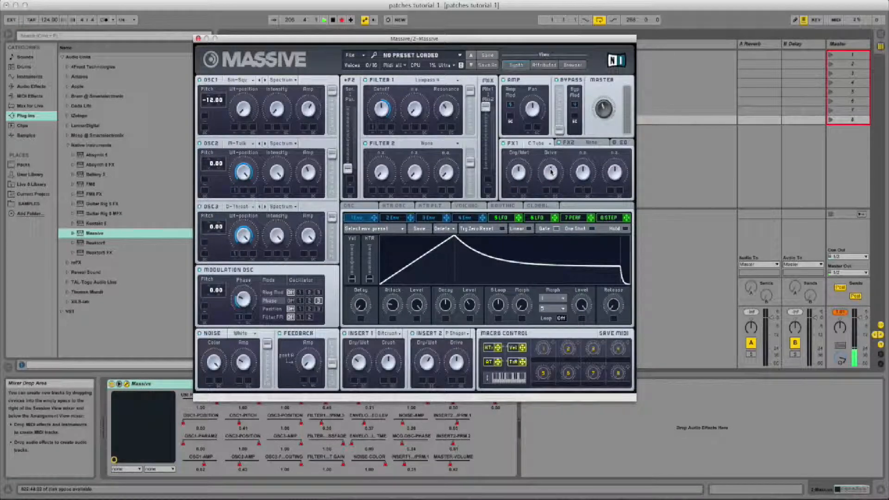
pyautogui.moveTo(551, 172); pyautogui.dragTo(549, 189)
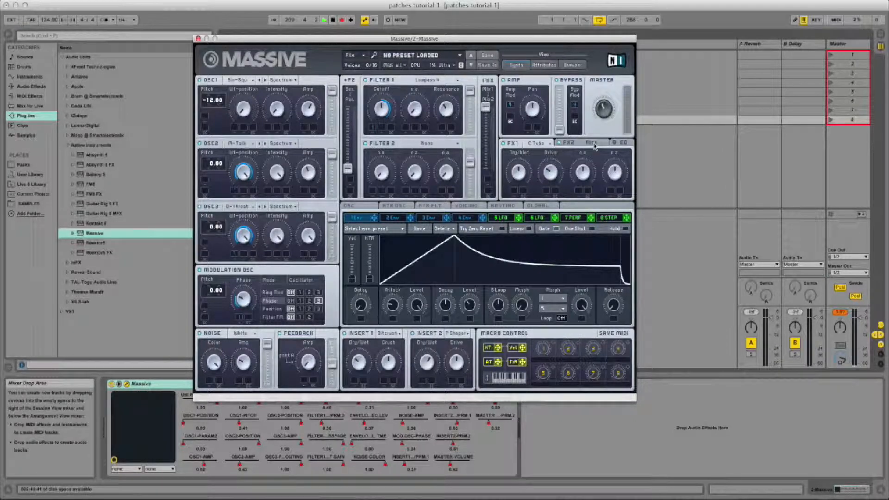
# Load Flanger Negative in FX2 with a low Rate and with Dry/Wet and Depth at slightly over one third.
pyautogui.click(593, 145)
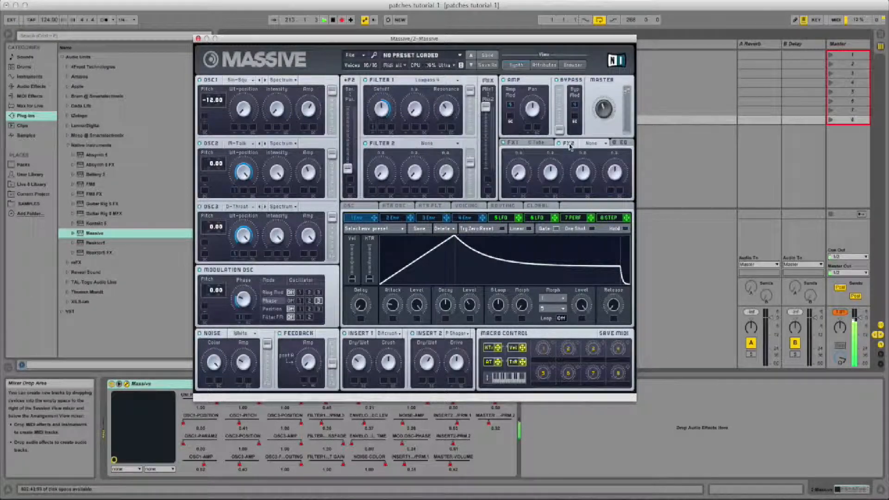
pyautogui.click(596, 149)
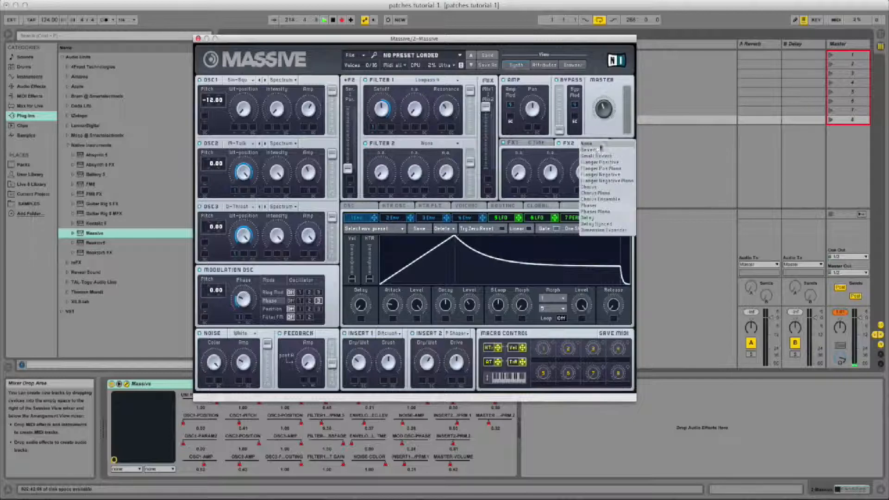
pyautogui.click(603, 175)
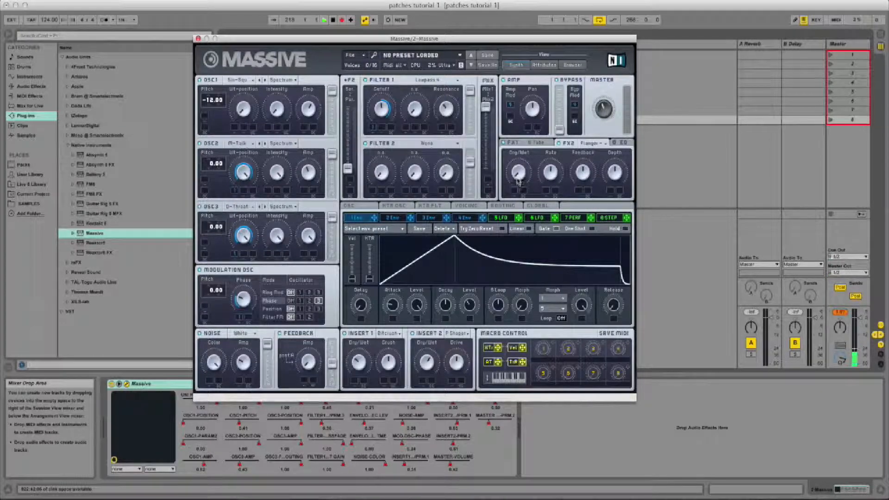
pyautogui.moveTo(554, 175); pyautogui.dragTo(547, 207)
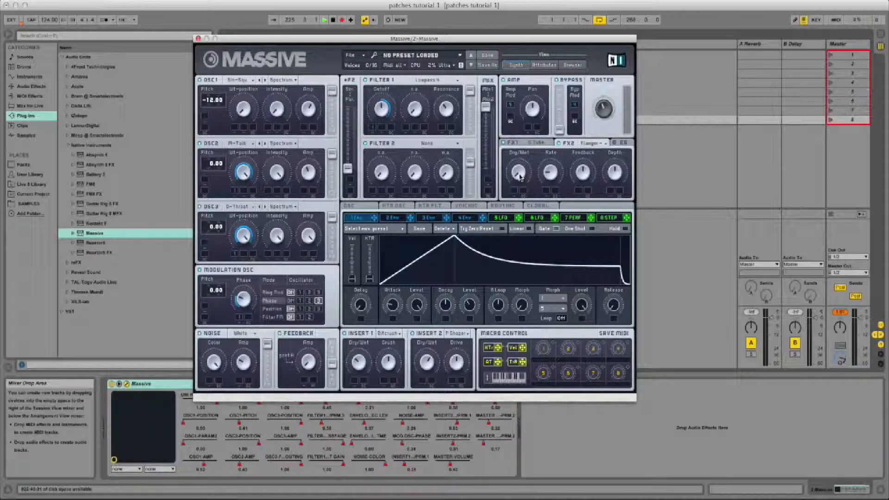
pyautogui.moveTo(520, 176); pyautogui.dragTo(523, 152)
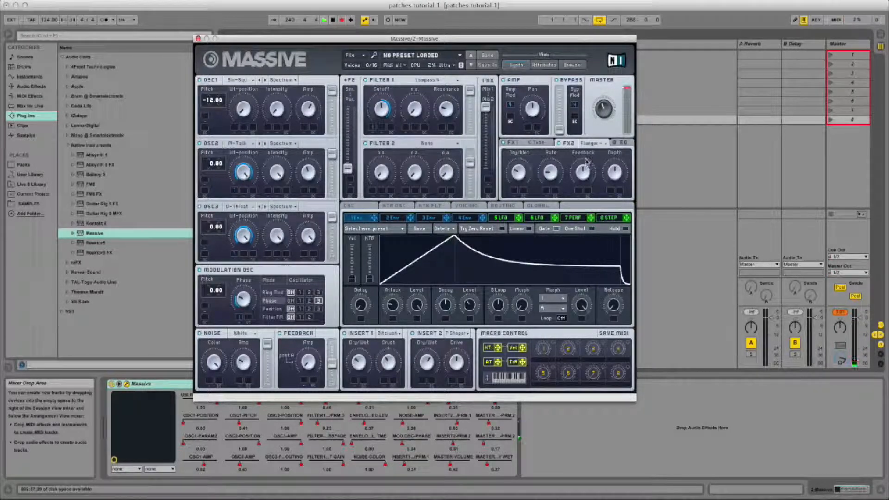
pyautogui.moveTo(618, 169); pyautogui.dragTo(614, 182)
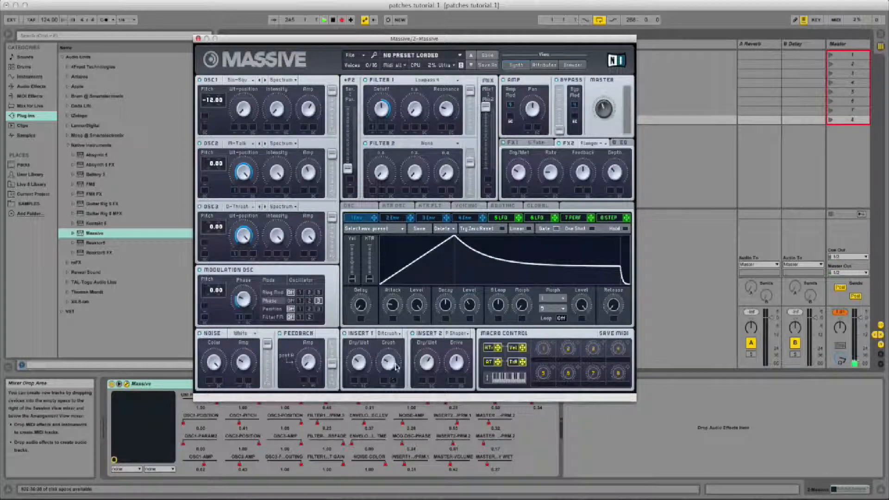
# Raise the EQ's High Shelf slightly above its midpoint.
pyautogui.click(619, 144)
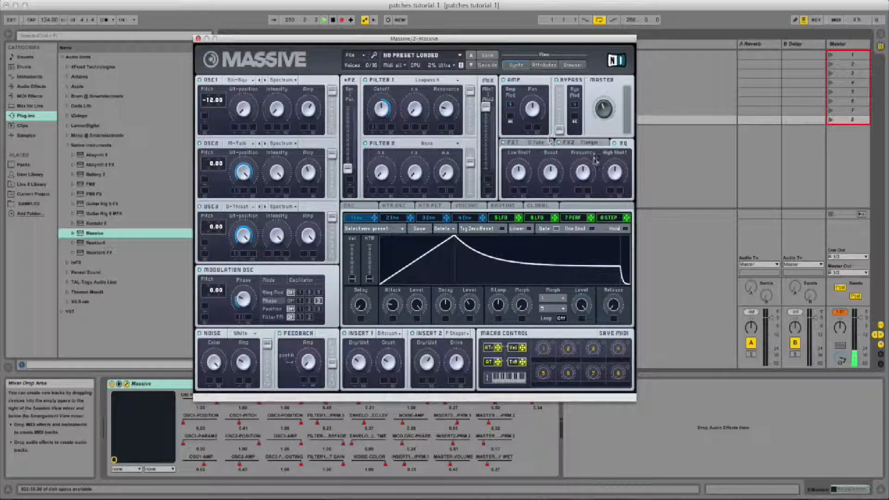
pyautogui.moveTo(618, 179); pyautogui.dragTo(620, 171)
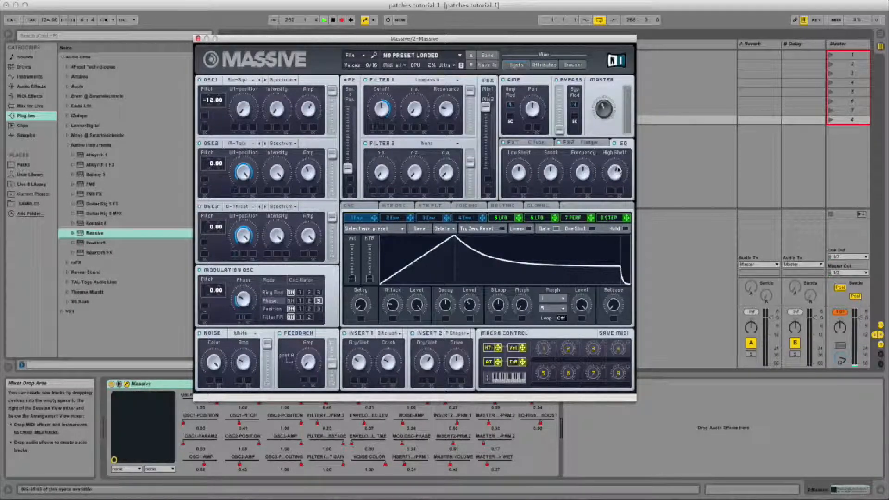